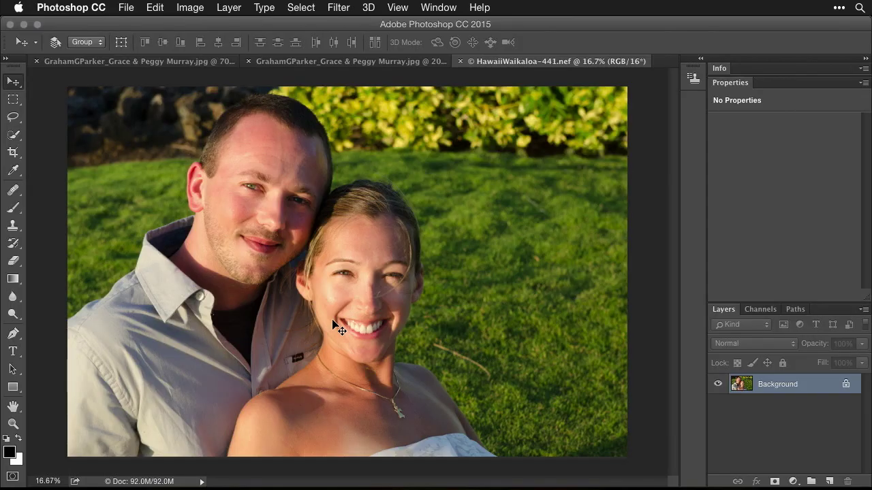
- Duplicate the Background layer and desaturate the copy to make it black and white
click(16, 300)
click(17, 213)
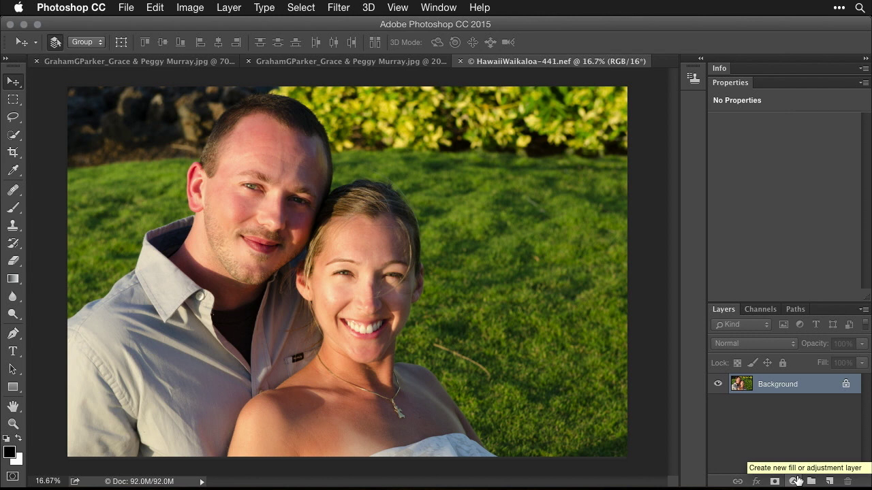
key(super+j)
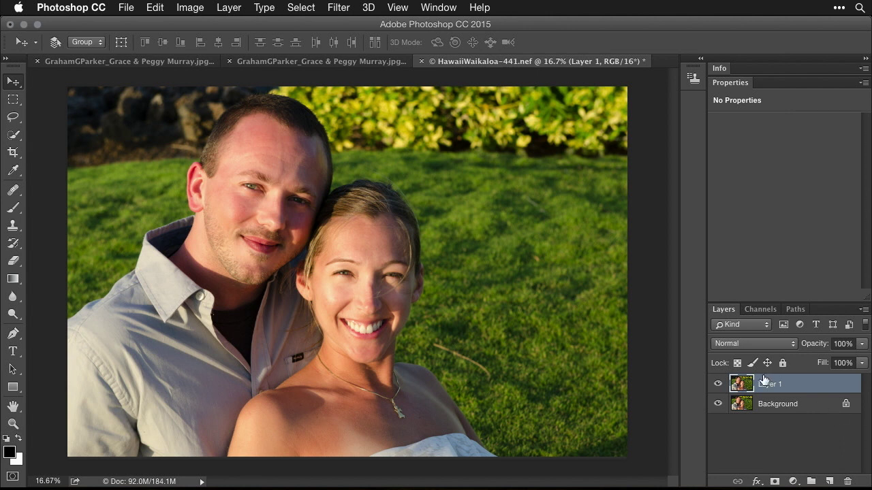
click(190, 7)
mouse_move(193, 31)
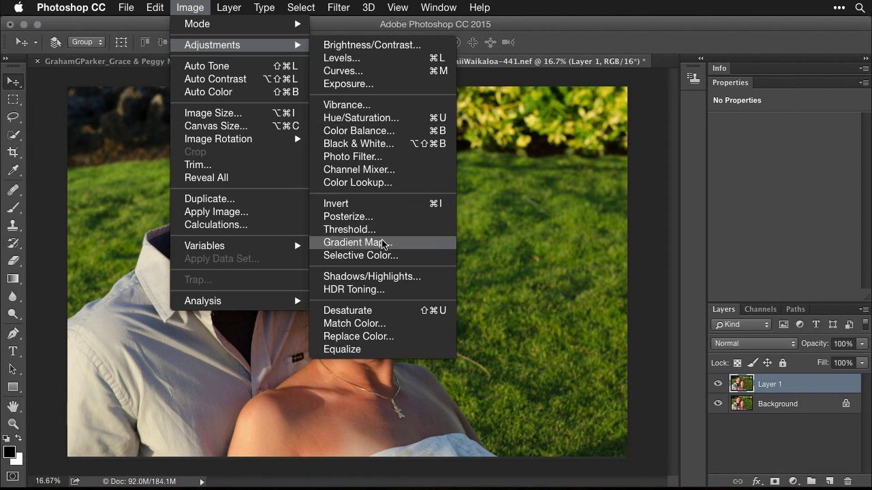
click(389, 315)
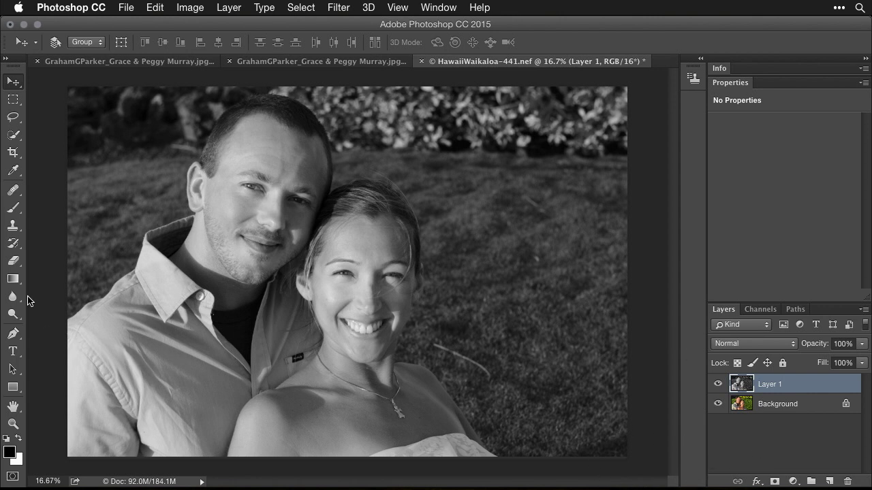
click(12, 209)
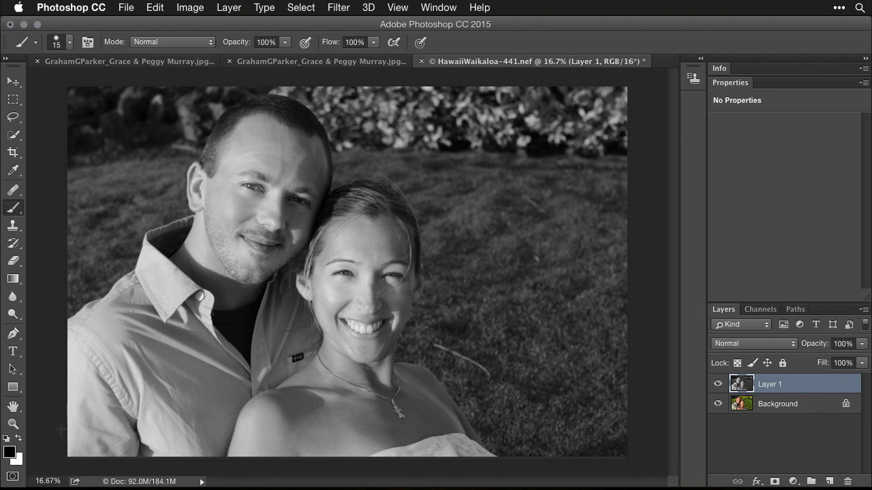
click(10, 453)
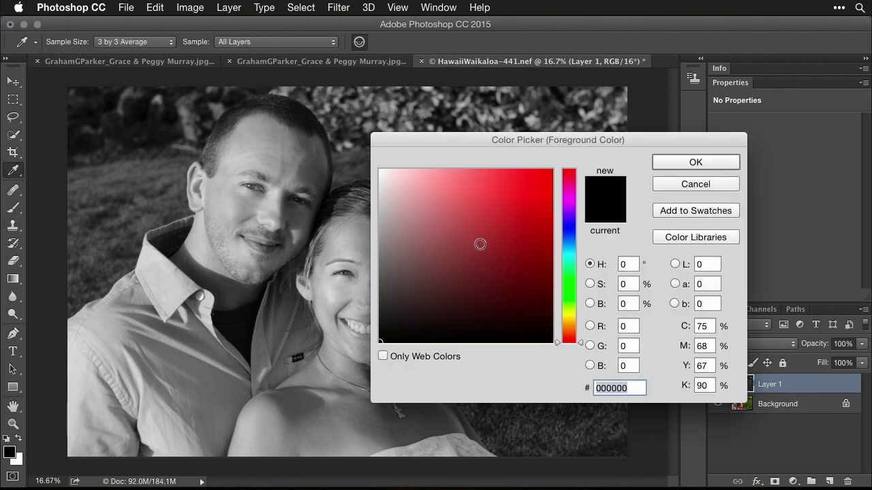
click(479, 244)
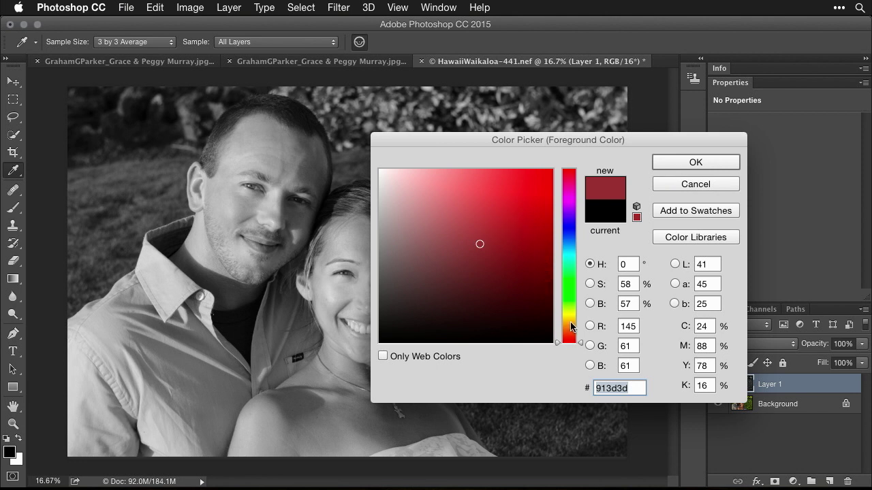
click(571, 323)
drag(483, 204, 482, 180)
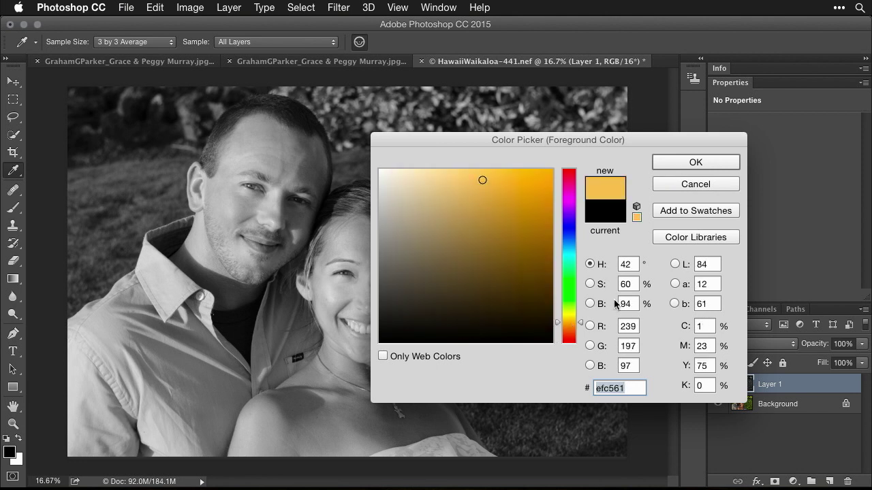
click(695, 184)
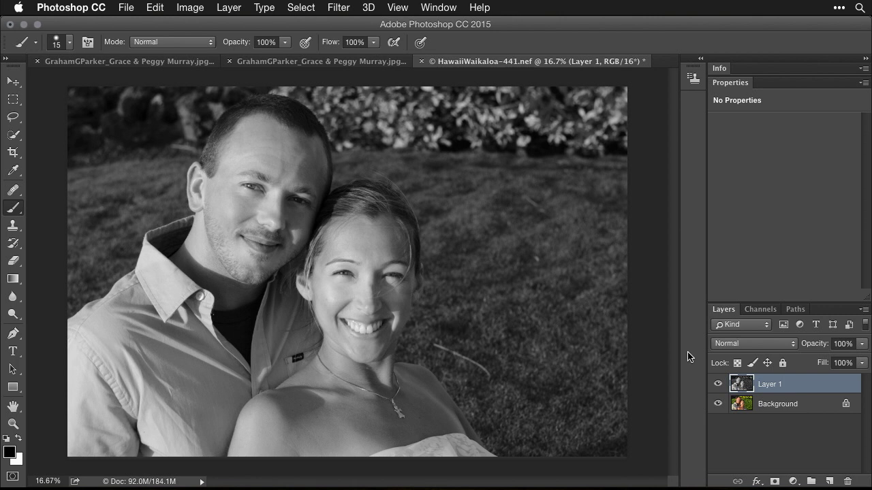
- Sample the woman's skin tone at the base of her neck as the foreground color, hiding the grayscale layer only while sampling
click(717, 384)
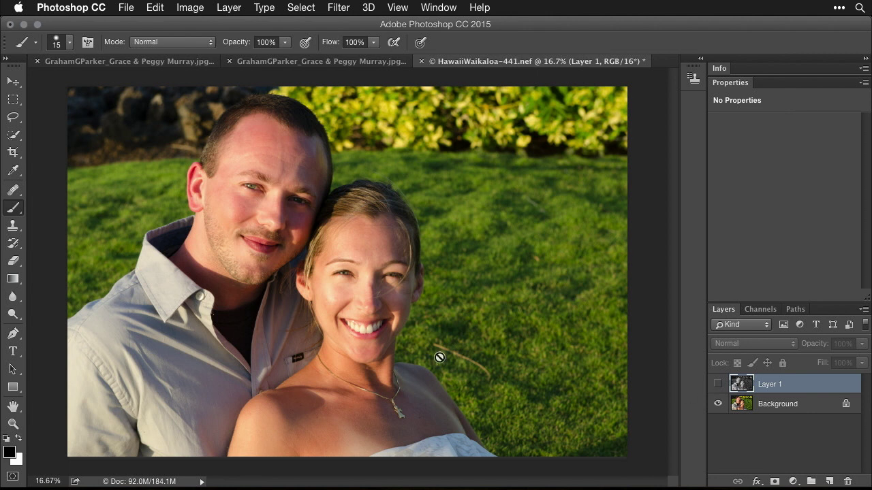
click(13, 173)
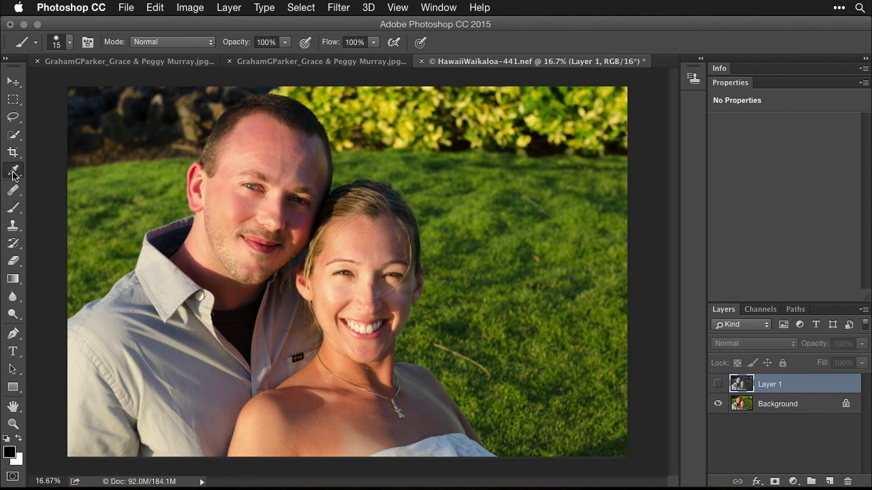
click(316, 370)
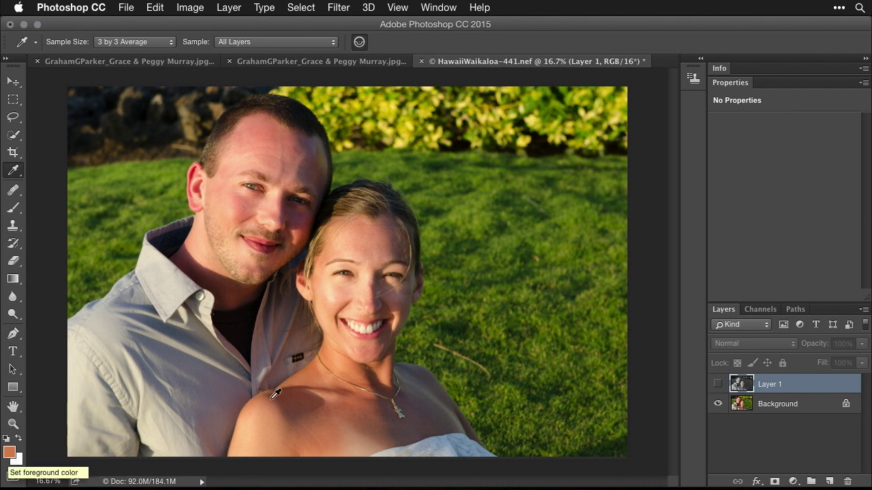
click(718, 384)
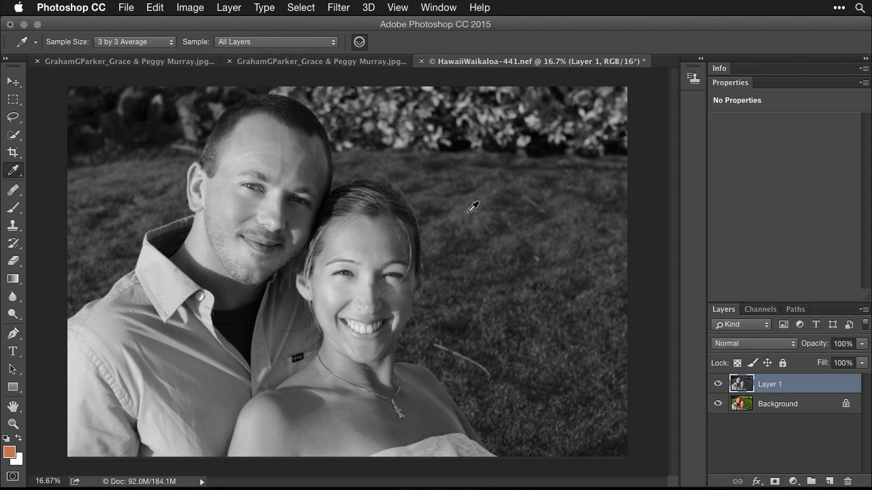
- Check which color mode the document uses
click(189, 7)
mouse_move(194, 25)
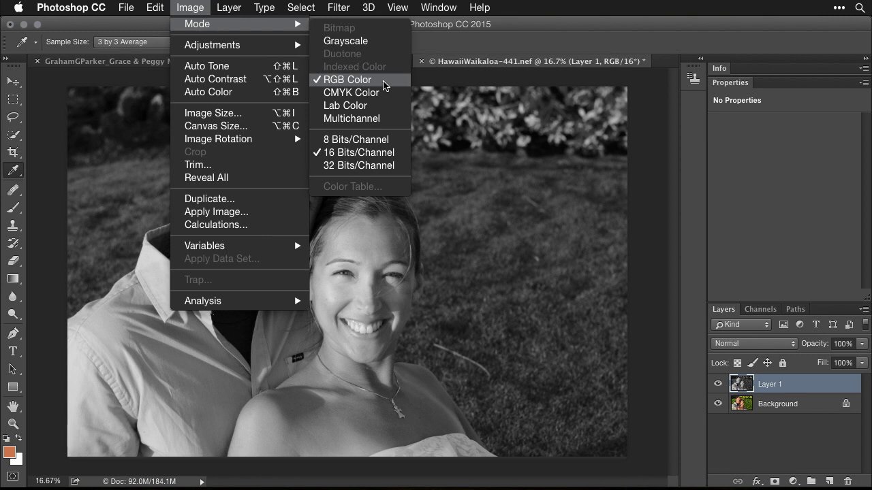
click(192, 9)
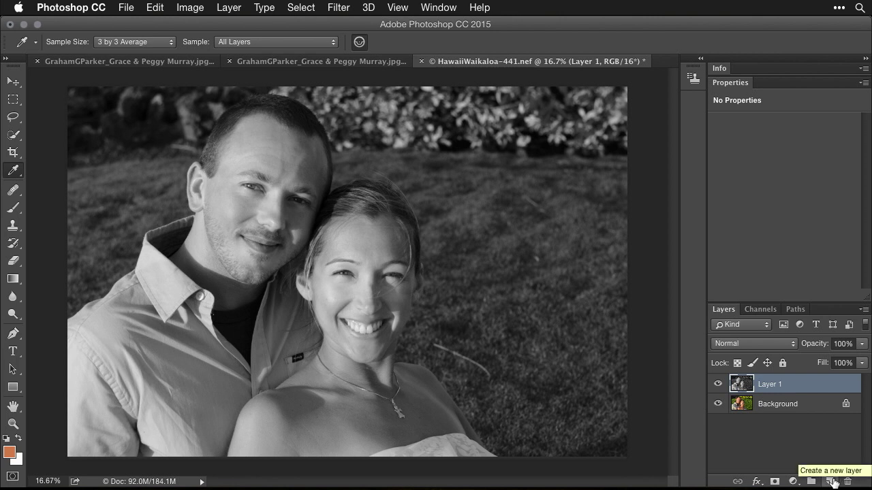
- Create a new layer and paint the sampled skin tone over the woman's neck and chest with a 300-pixel brush
click(830, 481)
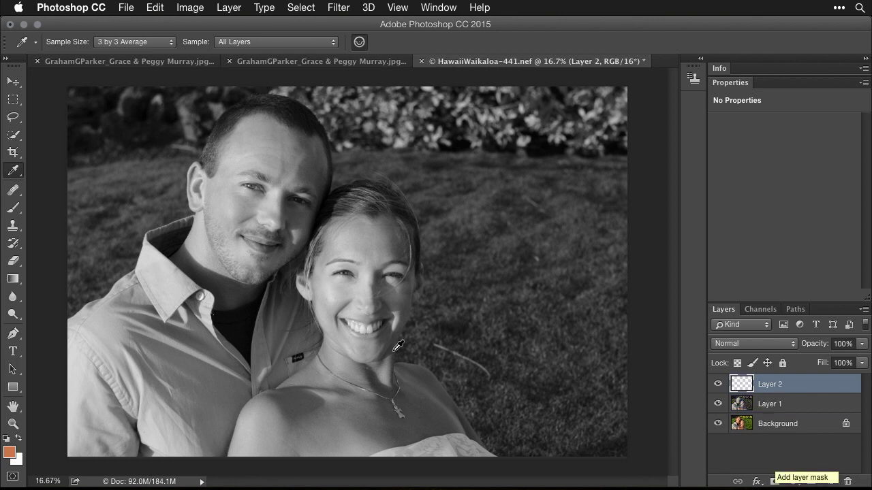
click(13, 208)
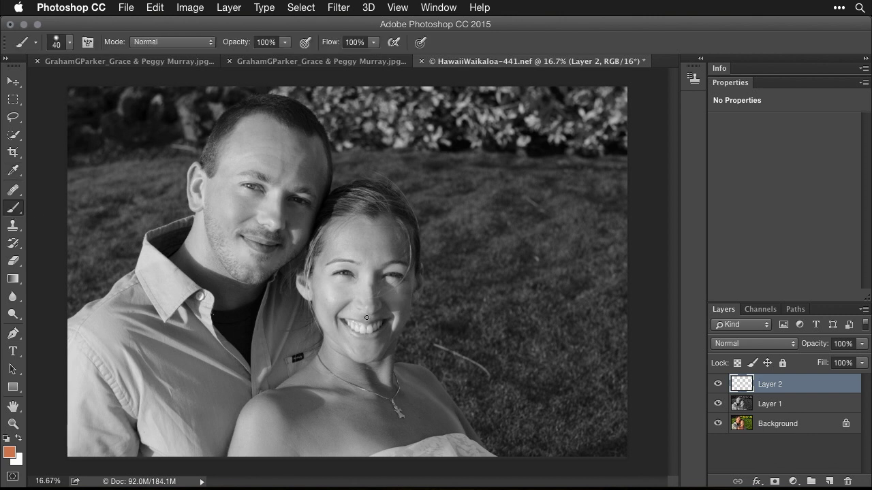
key(bracketright)
key(bracketright)
key(bracketright)
key(bracketright)
key(bracketright)
key(bracketright)
key(bracketright)
key(bracketright)
key(bracketright)
key(bracketright)
mouse_move(322, 366)
mouse_down()
mouse_move(282, 394)
mouse_move(295, 397)
mouse_move(267, 416)
mouse_move(338, 391)
mouse_move(293, 446)
mouse_move(443, 418)
mouse_move(413, 377)
mouse_move(362, 370)
mouse_move(322, 350)
mouse_move(353, 391)
mouse_move(331, 390)
mouse_move(404, 412)
mouse_move(340, 420)
mouse_move(335, 433)
mouse_move(408, 401)
mouse_move(342, 388)
mouse_move(416, 412)
mouse_move(364, 379)
mouse_move(331, 370)
mouse_move(310, 379)
mouse_up()
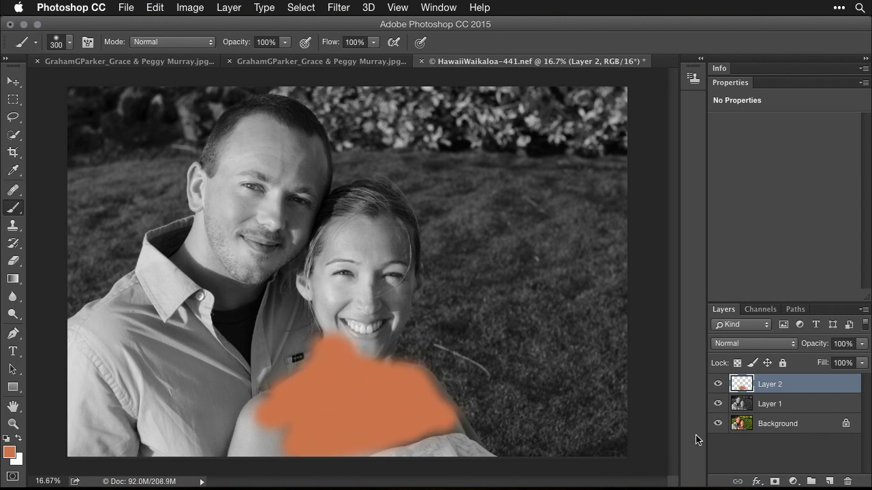
- Set the blend mode of the painted Layer 2 to Color
click(773, 344)
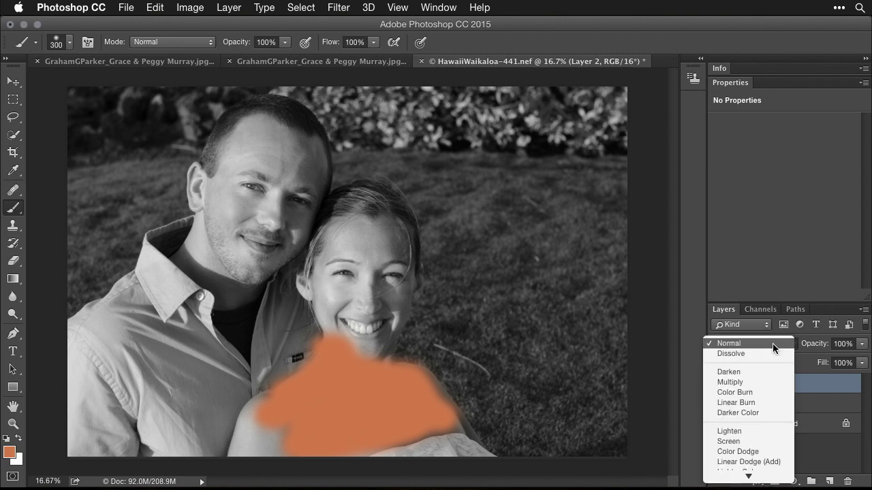
mouse_move(775, 480)
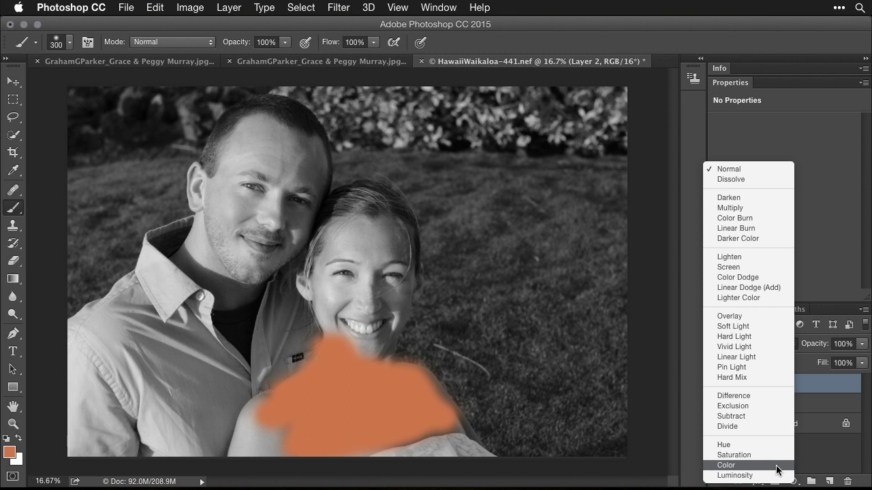
click(777, 465)
- Paint the skin tone over the woman's face and the remaining uncolored skin of her shoulders and arms
mouse_move(543, 488)
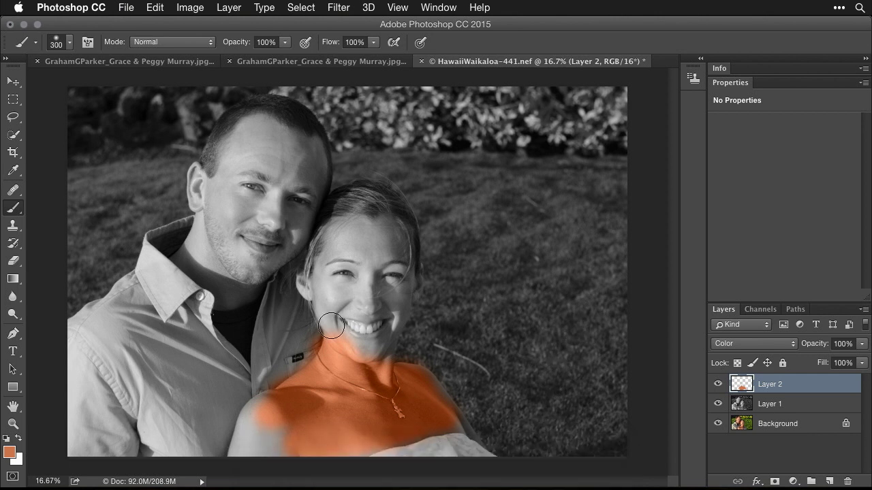
mouse_move(331, 315)
mouse_down()
mouse_move(325, 278)
mouse_move(333, 299)
mouse_move(361, 293)
mouse_move(337, 319)
mouse_up()
mouse_move(280, 432)
mouse_down()
mouse_move(267, 405)
mouse_move(233, 457)
mouse_move(239, 466)
mouse_move(283, 420)
mouse_move(259, 473)
mouse_move(295, 450)
mouse_move(354, 444)
mouse_move(450, 421)
mouse_up()
mouse_move(377, 346)
mouse_down()
mouse_move(397, 318)
mouse_move(386, 304)
mouse_move(351, 308)
mouse_move(398, 294)
mouse_move(377, 285)
mouse_move(375, 259)
mouse_move(392, 246)
mouse_move(394, 259)
mouse_move(404, 256)
mouse_move(358, 229)
mouse_move(325, 253)
mouse_move(322, 268)
mouse_move(339, 252)
mouse_move(364, 252)
mouse_move(355, 257)
mouse_move(362, 263)
mouse_move(402, 247)
mouse_up()
- Try a 70% opacity on the painted skin layer, and return it to 100%
drag(818, 349, 685, 355)
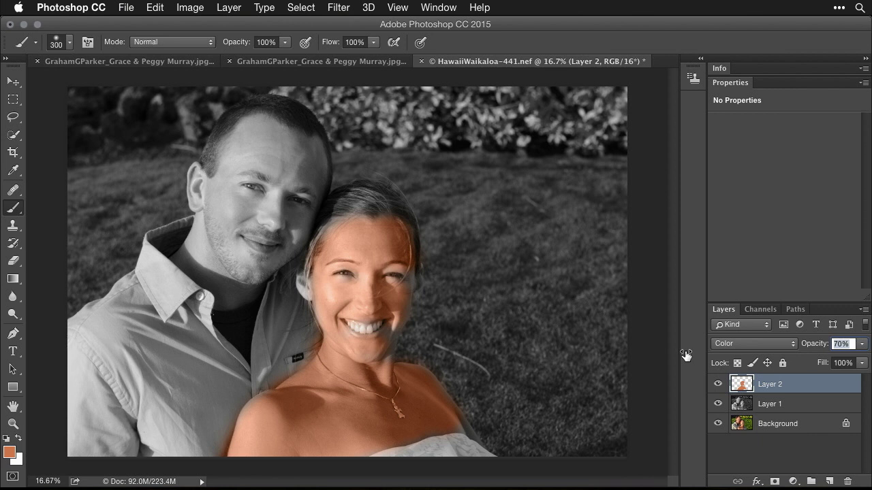
drag(861, 344, 869, 352)
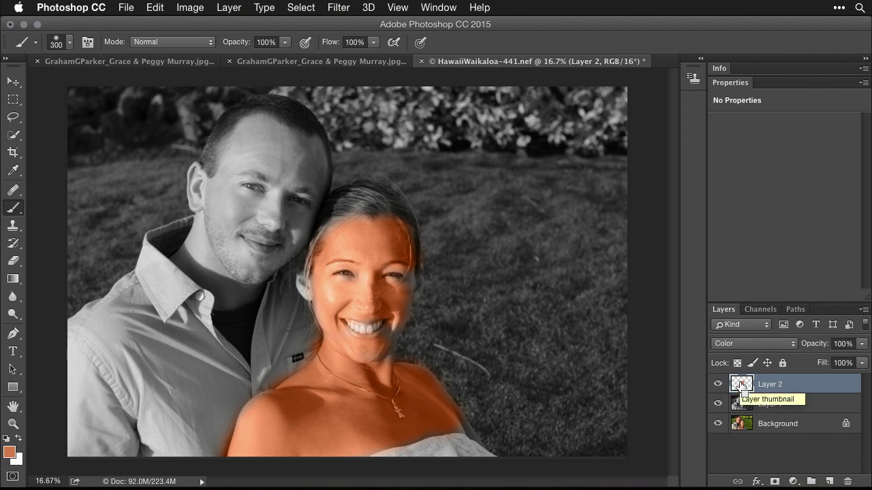
- Load the painted area of Layer 2 as a selection, hide that layer, and add a Hue/Saturation adjustment layer masked to it
super+click(741, 385)
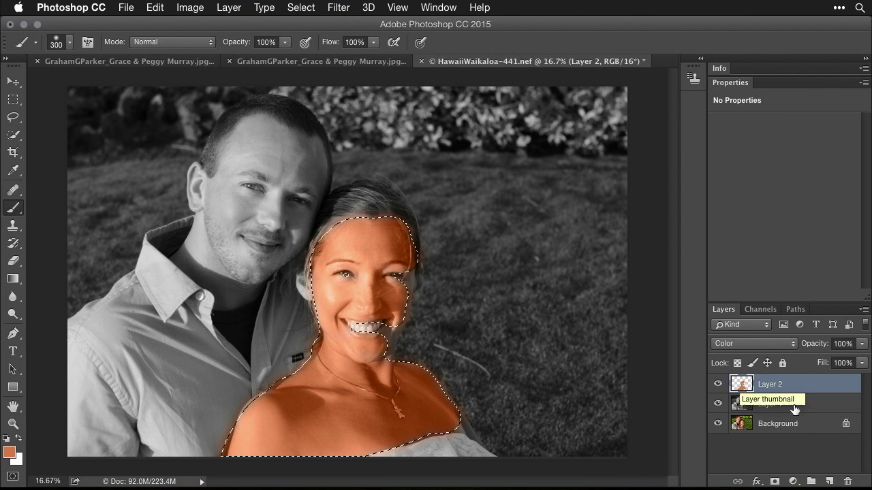
click(717, 384)
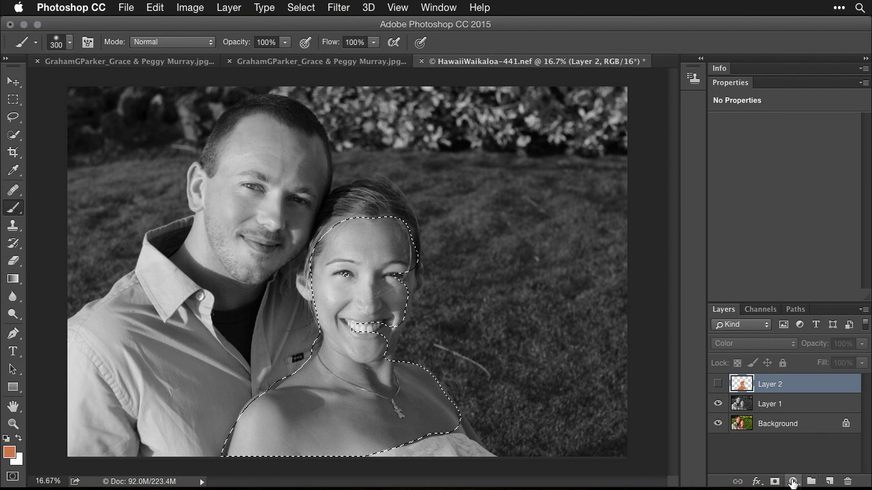
click(792, 482)
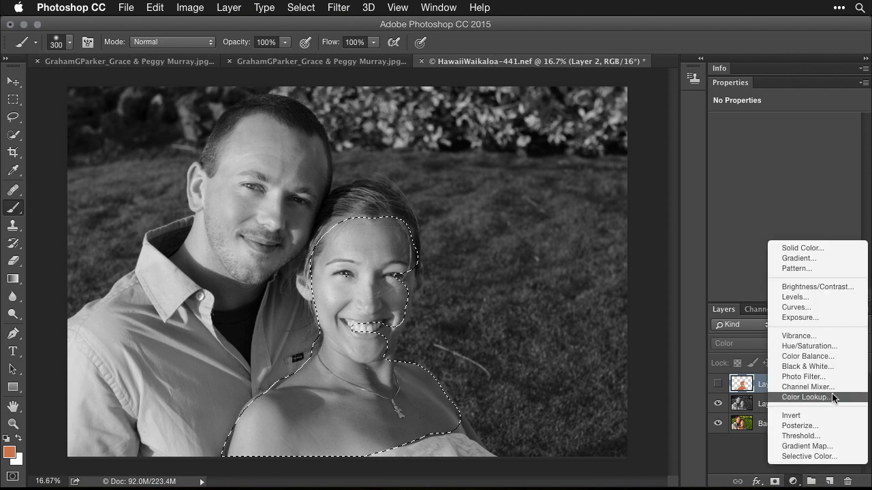
click(833, 345)
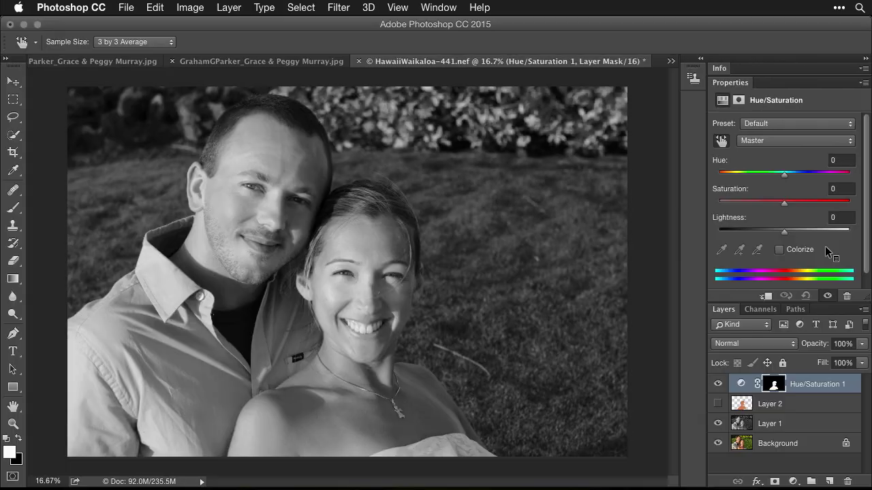
- Colorize the woman's skin in the Hue/Saturation adjustment with Hue 24 and Saturation 36
click(779, 250)
key(b)
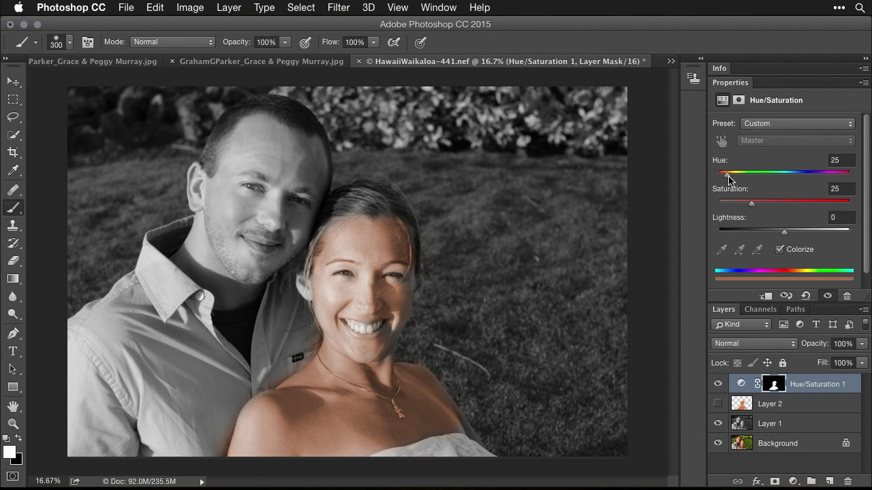
drag(729, 178, 682, 179)
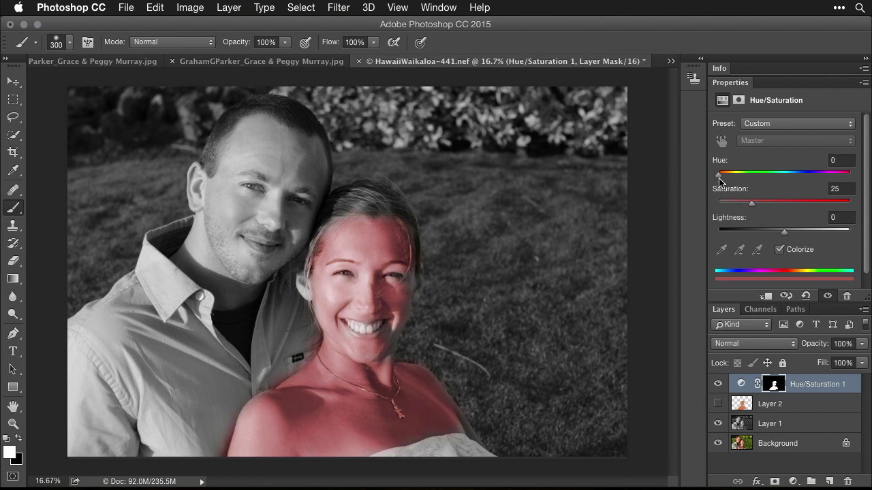
drag(720, 176, 729, 179)
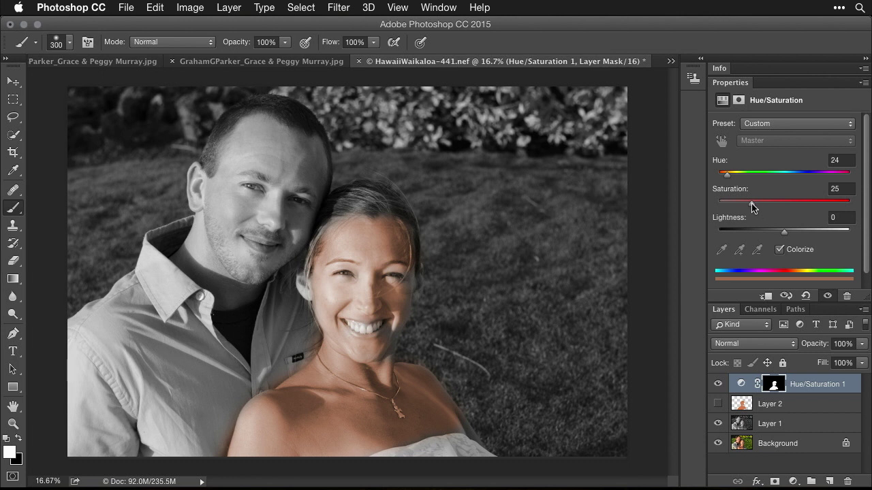
mouse_move(752, 204)
mouse_down()
mouse_move(813, 204)
mouse_move(765, 206)
mouse_up()
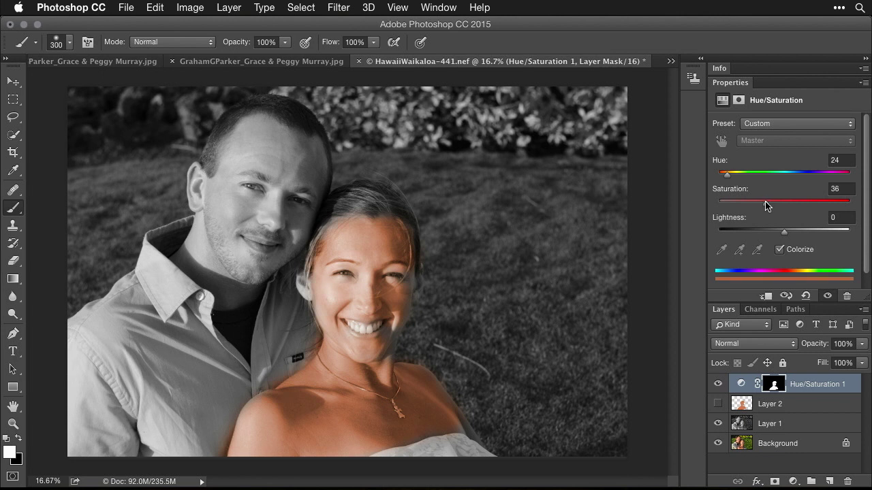
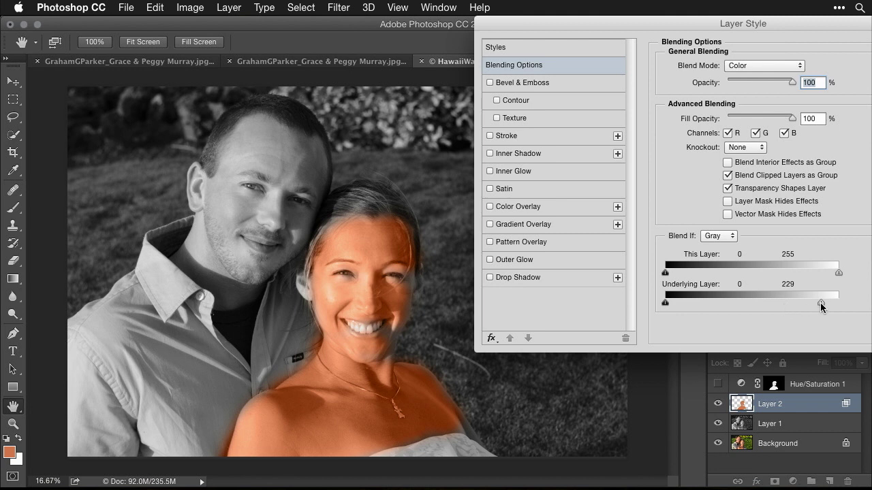
- Split the white Underlying Layer slider in Layer 2's Blend If settings to 203 / 255
mouse_move(820, 303)
mouse_down()
mouse_move(810, 302)
mouse_move(819, 304)
mouse_up()
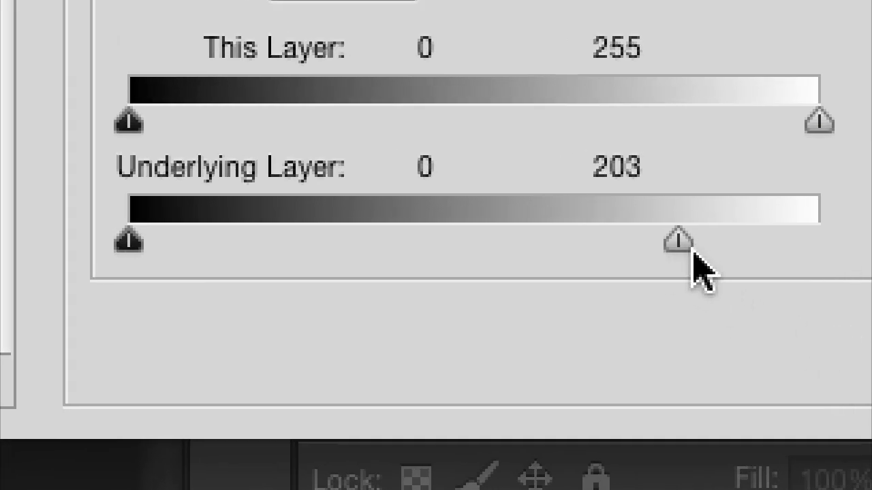
drag(684, 249, 711, 250)
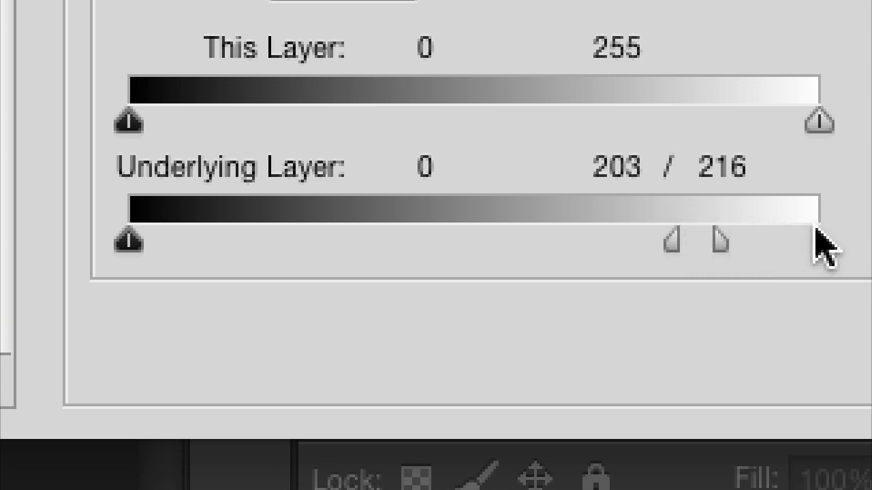
drag(717, 235, 828, 237)
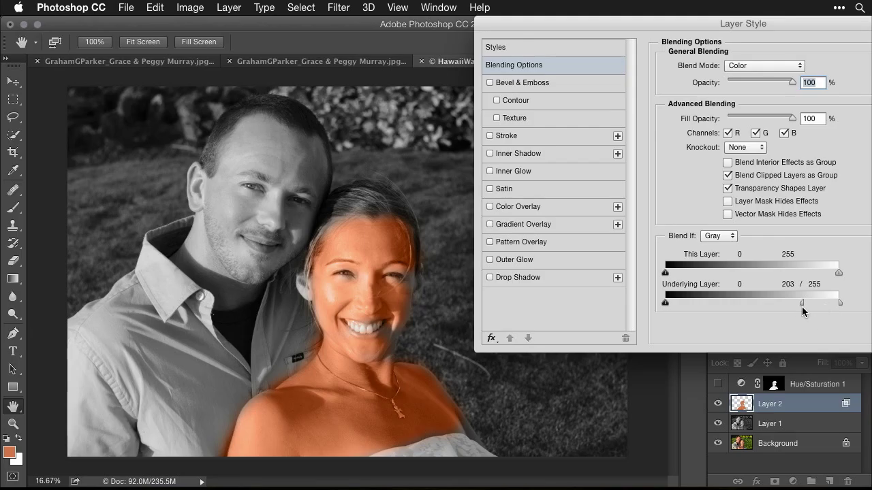
- Set the white Underlying Layer slider in Layer 2's Blend If settings to 154 / 255 and compare the image with the preview off and on
drag(678, 264, 676, 264)
drag(802, 308, 796, 307)
drag(770, 301, 774, 303)
drag(768, 304, 769, 304)
drag(841, 28, 765, 29)
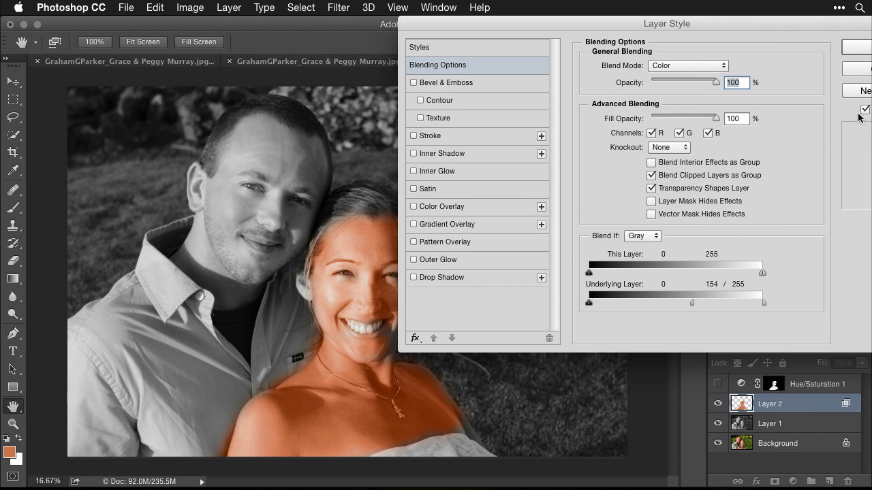
click(865, 110)
click(865, 109)
- Split the black Underlying Layer slider for Layer 2 to soften the colour in the shadows, fine-tune the white split, and apply the blending options
drag(590, 302, 622, 301)
drag(622, 303, 667, 298)
drag(587, 304, 612, 303)
mouse_move(692, 303)
mouse_down()
mouse_move(710, 303)
mouse_move(684, 308)
mouse_up()
click(857, 46)
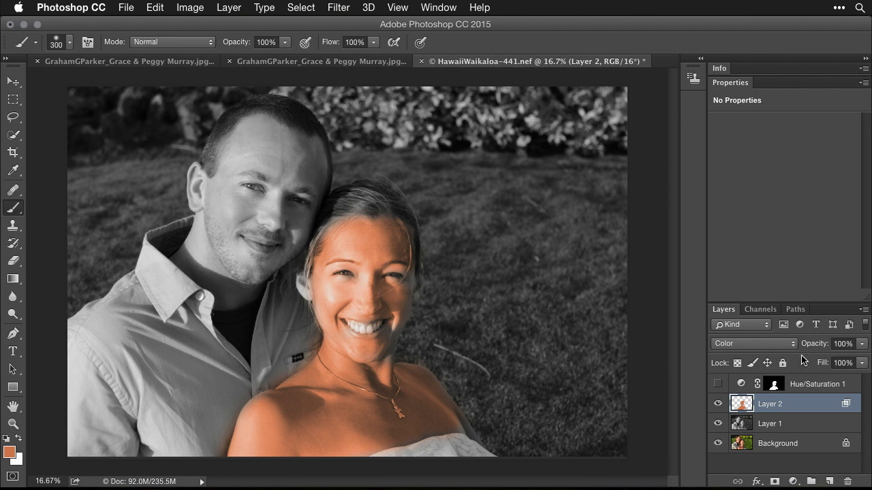
- Shift Layer 2's hue by +8 with a direct Hue/Saturation adjustment and lower the layer's opacity to 63%
drag(815, 349, 698, 345)
click(187, 7)
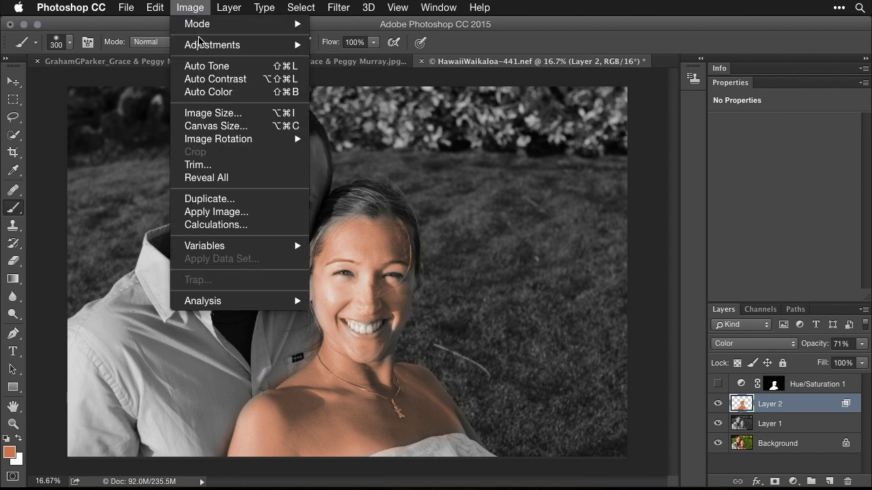
mouse_move(202, 43)
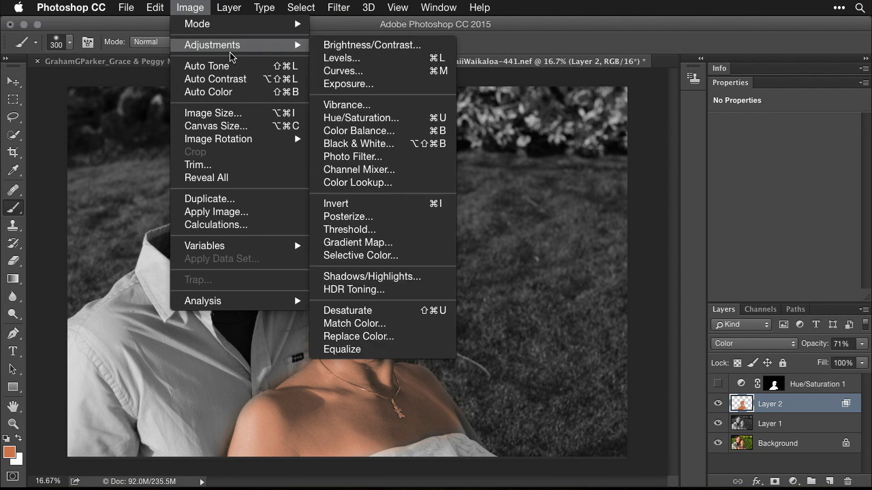
click(361, 118)
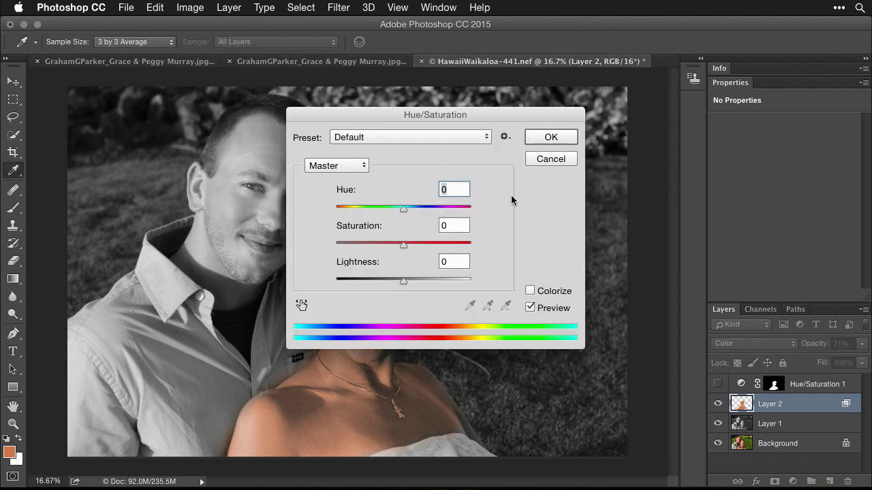
drag(431, 123, 660, 79)
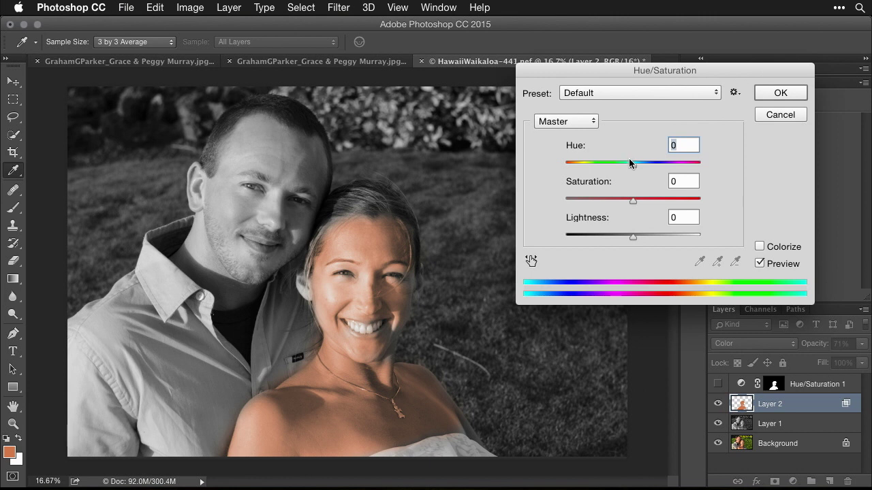
mouse_move(632, 168)
mouse_down()
mouse_move(644, 167)
mouse_move(622, 170)
mouse_move(638, 168)
mouse_up()
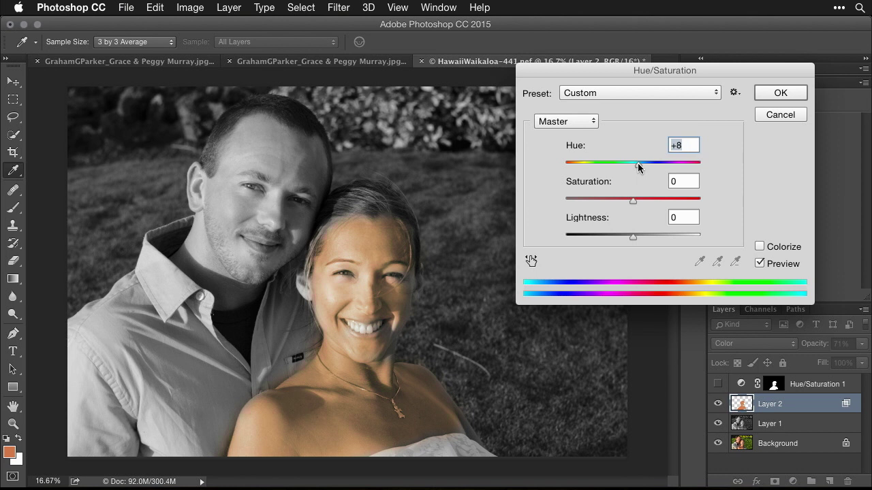
click(777, 94)
drag(812, 344, 809, 344)
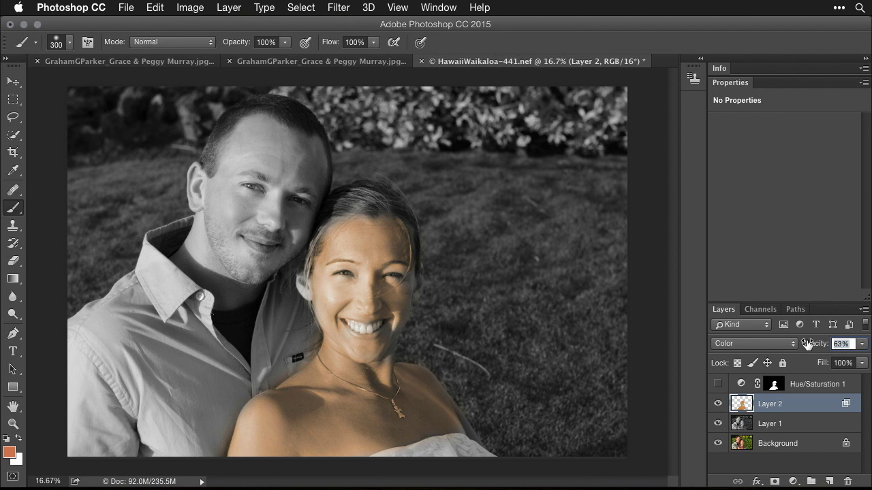
- Hide Layer 2 and show the Hue/Saturation 1 adjustment layer as the active layer
click(717, 406)
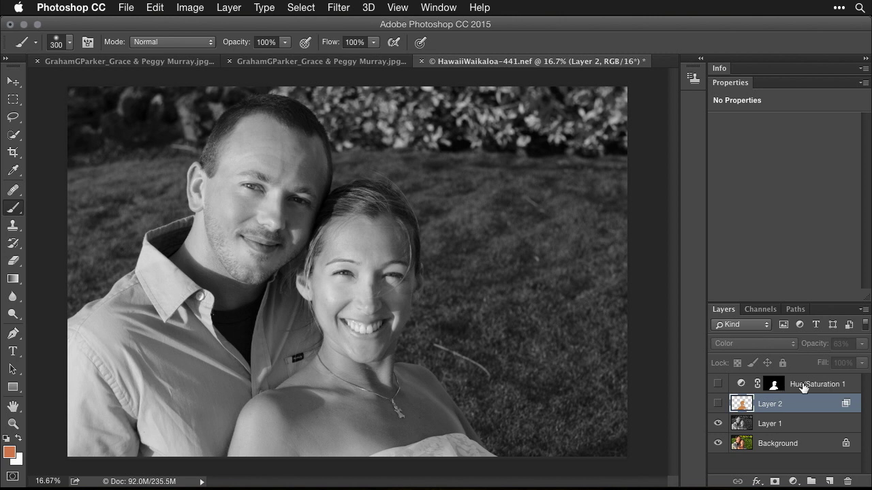
click(740, 385)
click(718, 384)
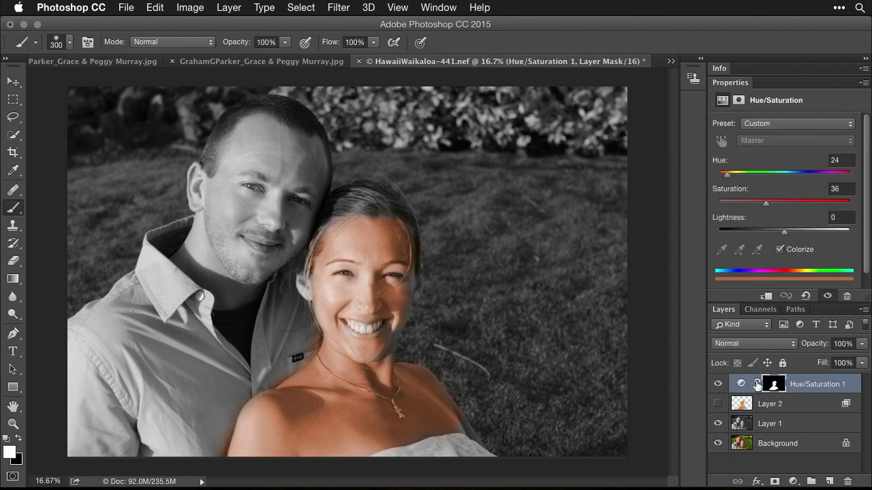
- Split the white Underlying Layer slider in the Hue/Saturation 1 layer's Blend If settings to 190 / 240
click(756, 481)
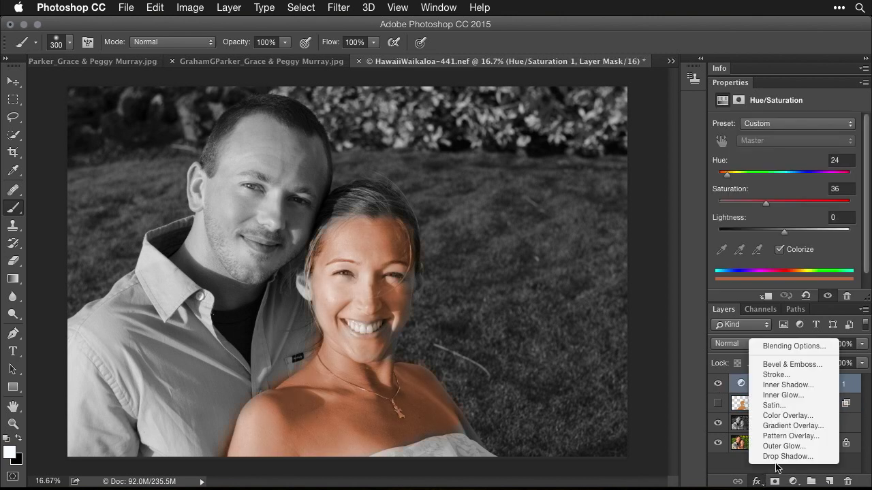
click(806, 349)
drag(522, 63, 820, 9)
mouse_move(837, 303)
mouse_down()
mouse_move(744, 301)
mouse_move(829, 303)
mouse_up()
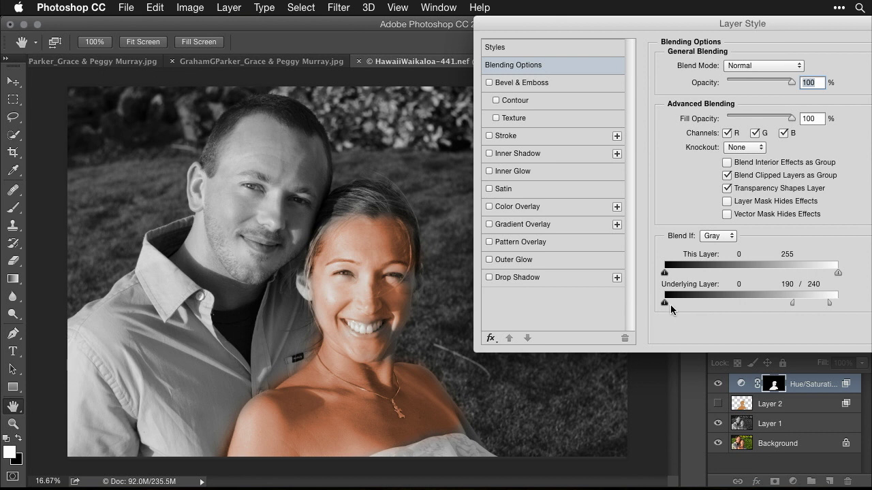
- Split the black Underlying Layer slider of the Hue/Saturation 1 layer to 34 / 96 and apply the blending options
drag(665, 302, 699, 300)
drag(740, 305, 736, 305)
drag(737, 304, 687, 302)
drag(822, 25, 684, 44)
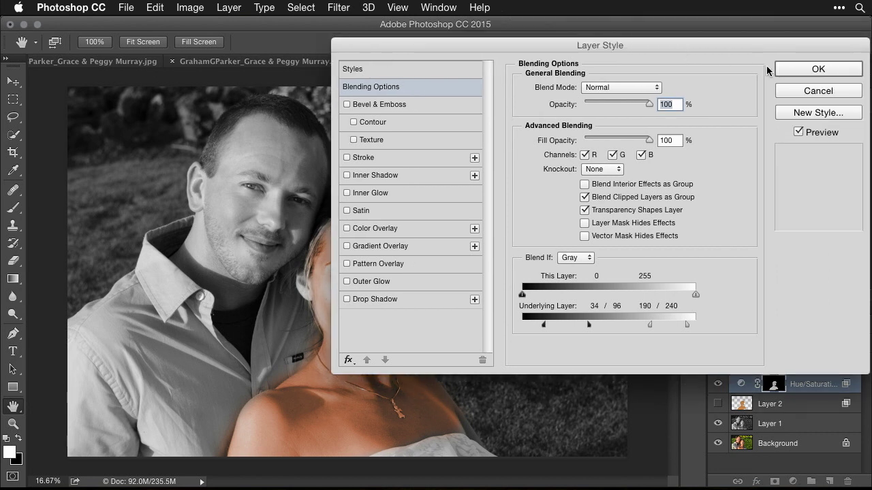
click(817, 66)
- Set the Hue/Saturation 1 adjustment's Hue to 32 and reduce its Saturation for a more natural skin tone
click(739, 386)
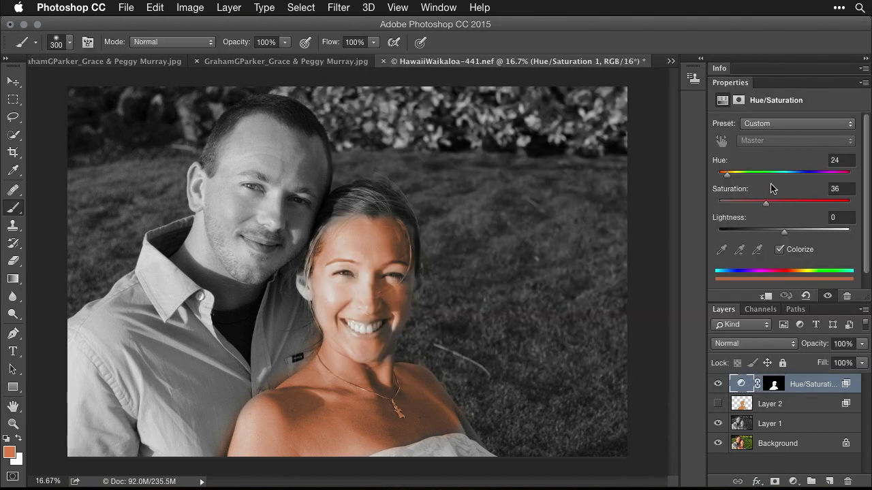
drag(727, 178, 731, 178)
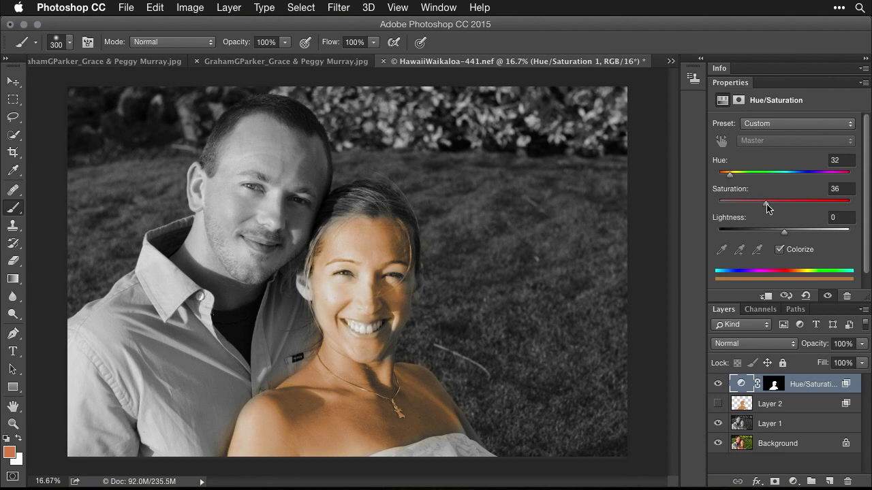
mouse_move(767, 204)
mouse_down()
mouse_move(746, 203)
mouse_move(755, 203)
mouse_up()
- Hide the Hue/Saturation 1 layer and the black-and-white Layer 1, leaving only the original colour Background displayed with no layer selected
click(718, 385)
click(768, 405)
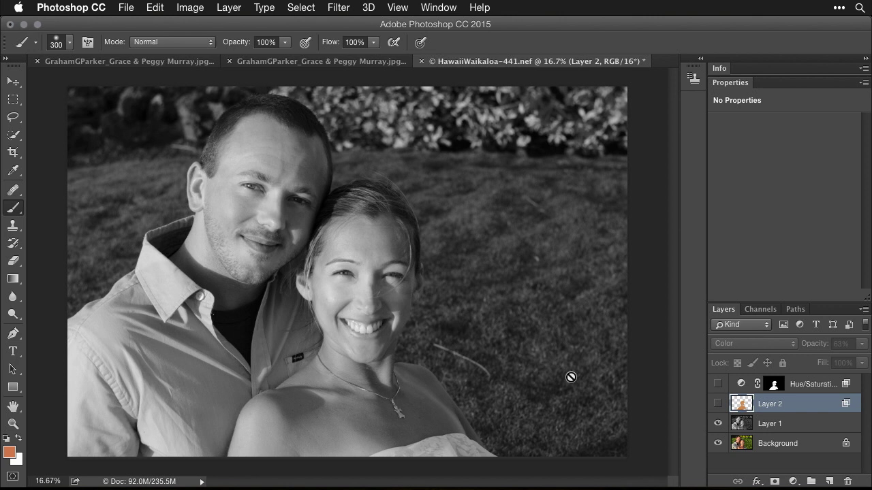
click(785, 465)
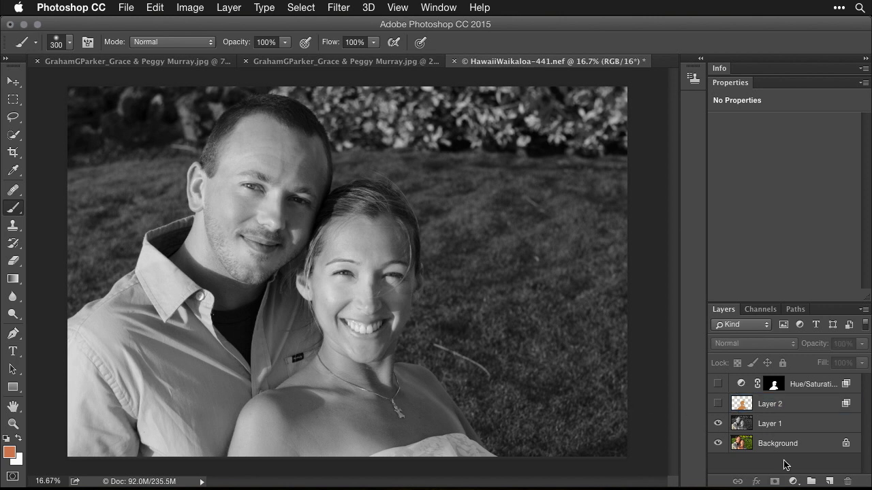
click(718, 424)
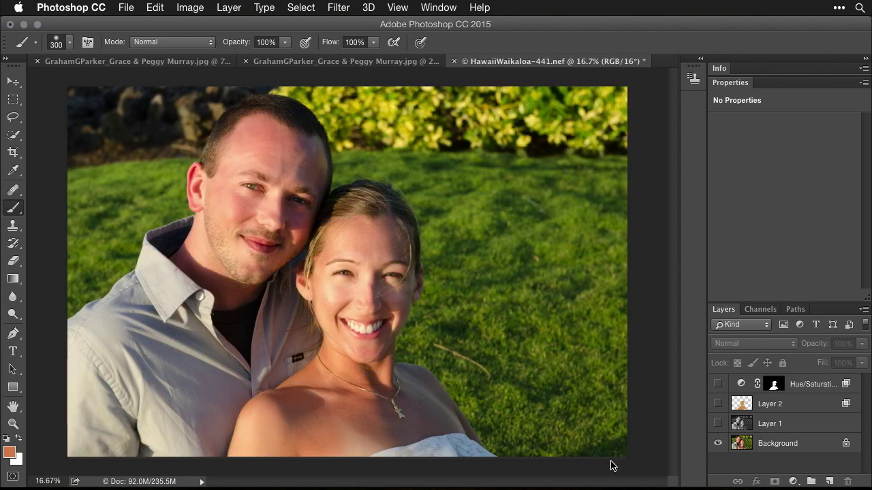